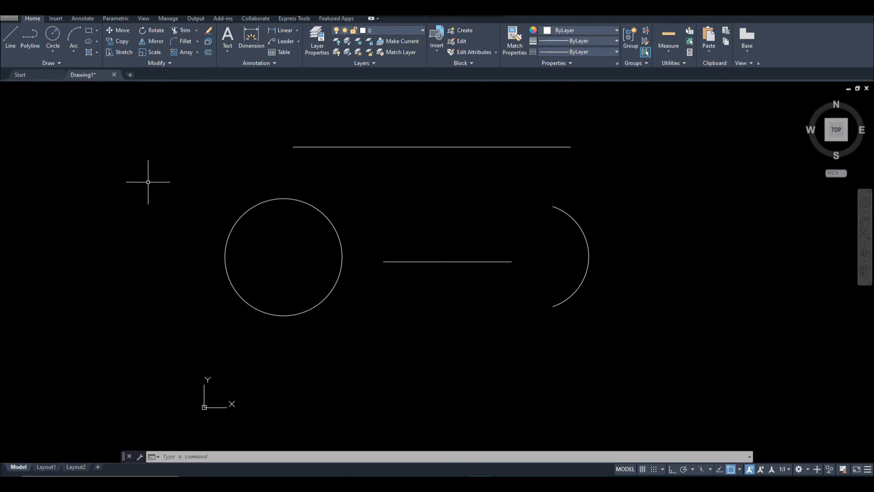
Divide the long upper line into 3 equal segments and window-select its division points to check them.
left_click(149, 181)
left_click(73, 113)
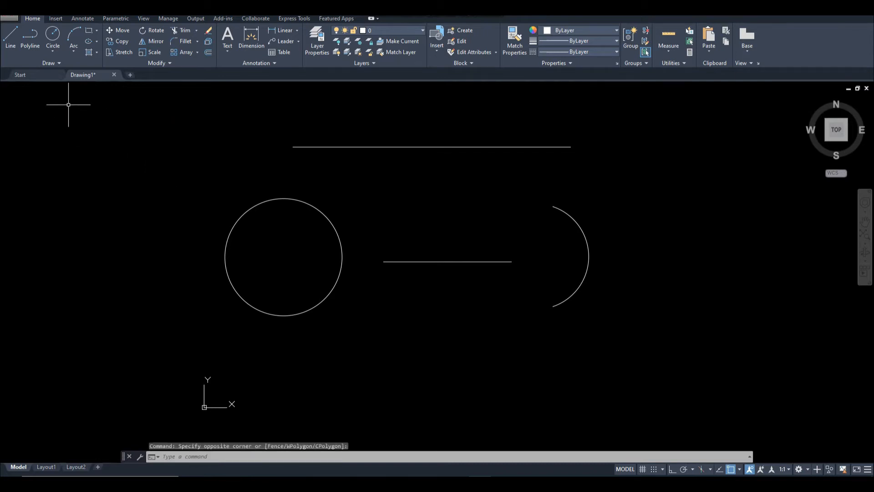
left_click(60, 63)
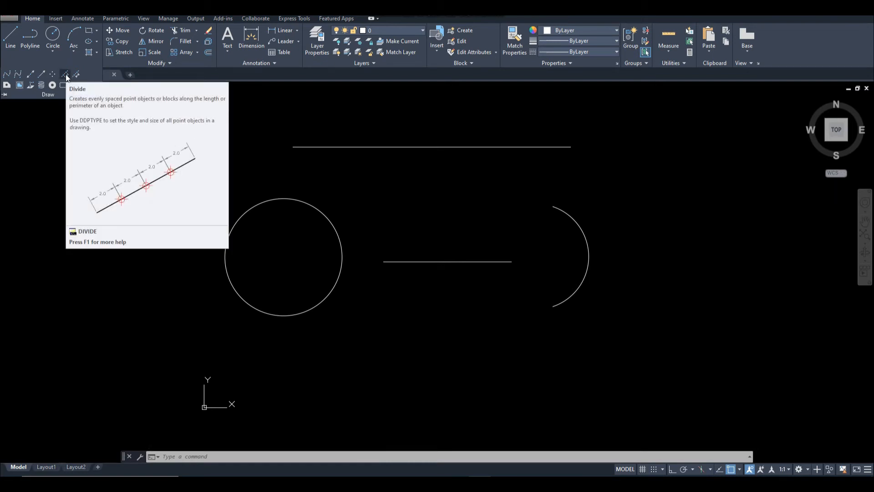
left_click(66, 75)
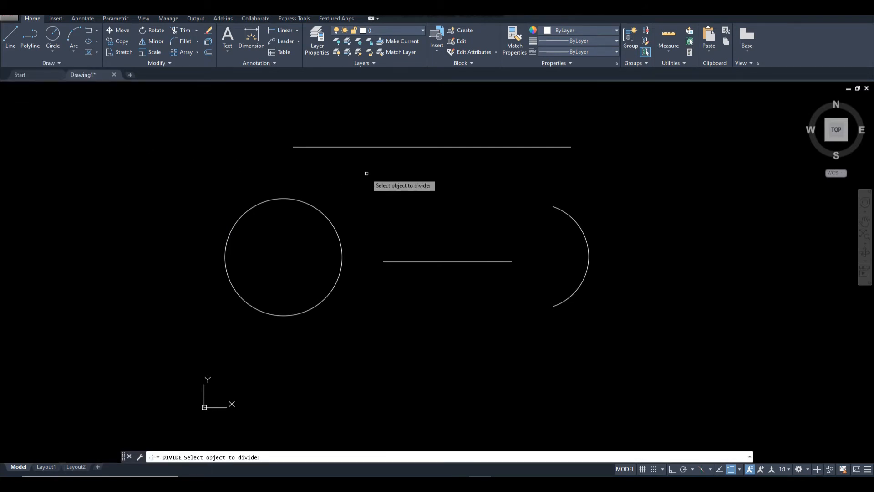
left_click(432, 146)
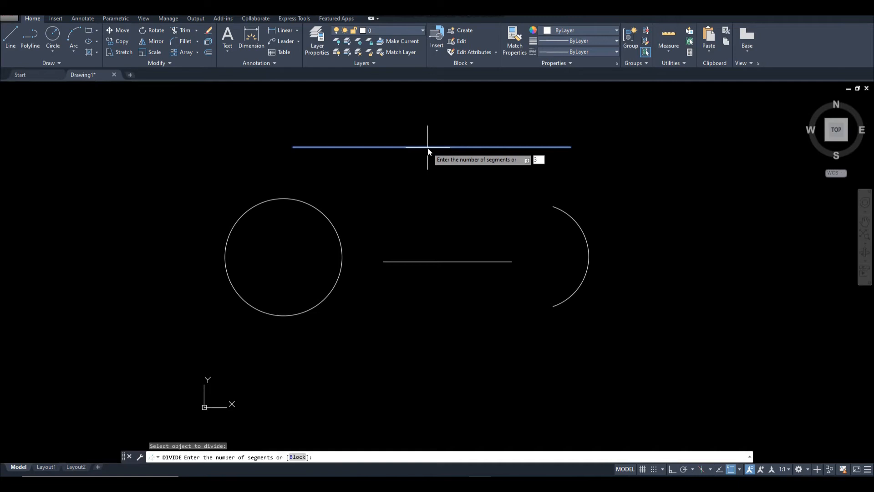
key("Return")
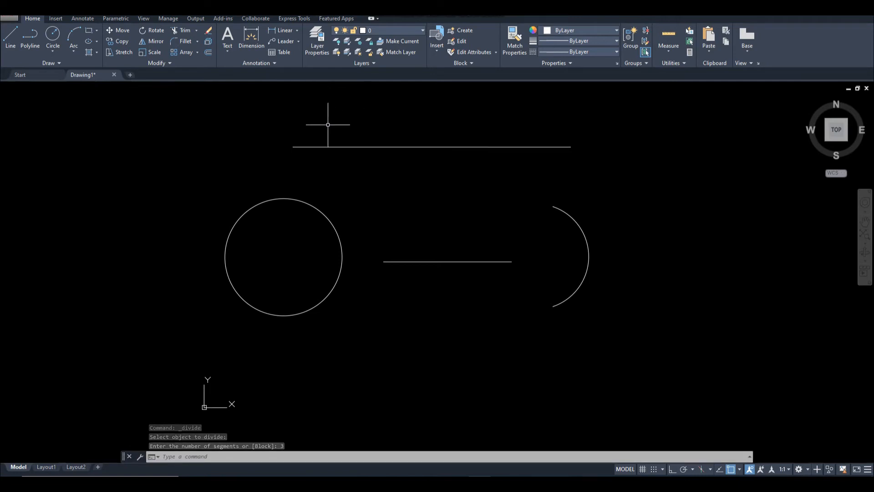
left_click(314, 105)
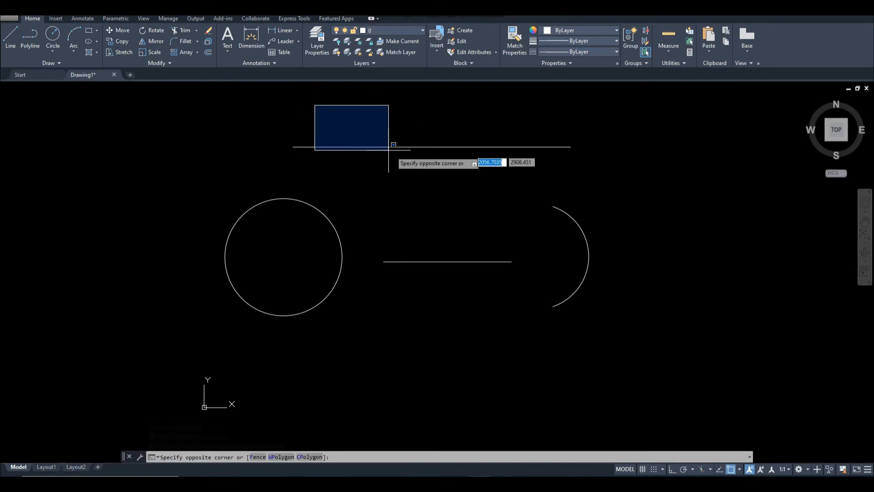
left_click(555, 177)
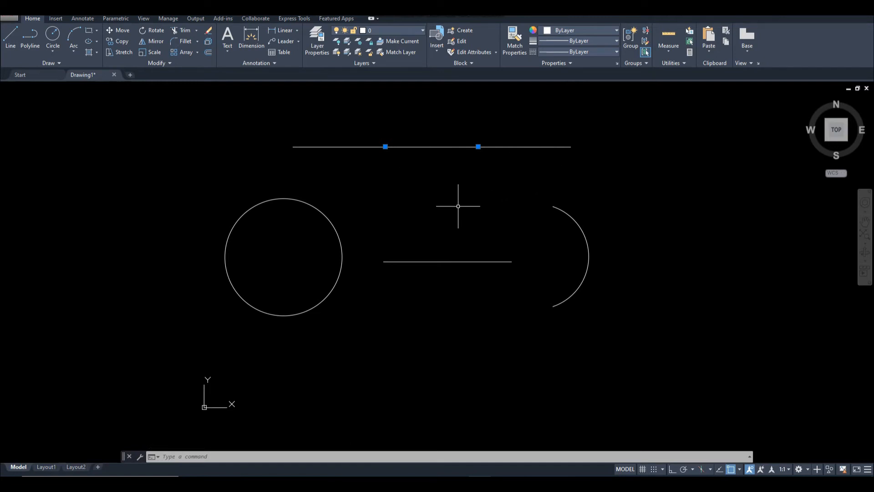
key("Escape")
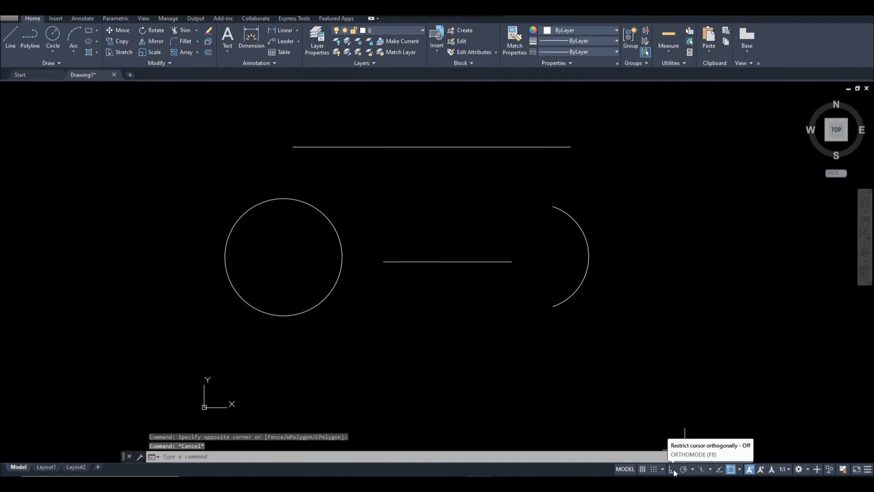
Check the Node object snap and, with Ortho on, draw a vertical line upward from the long line's first division point.
left_click(739, 469)
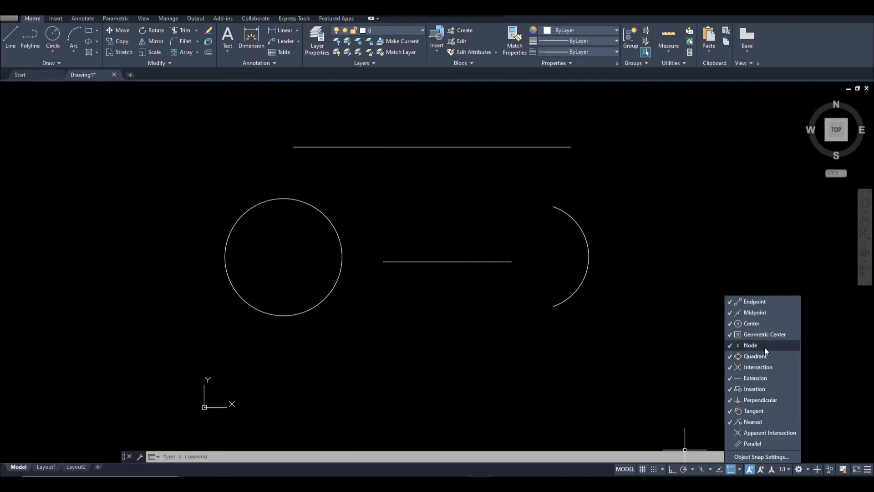
left_click(571, 357)
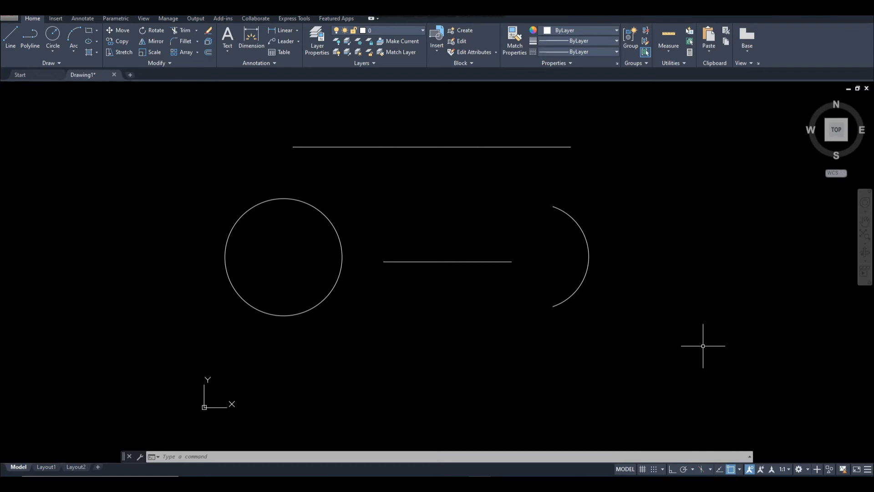
left_click(5, 46)
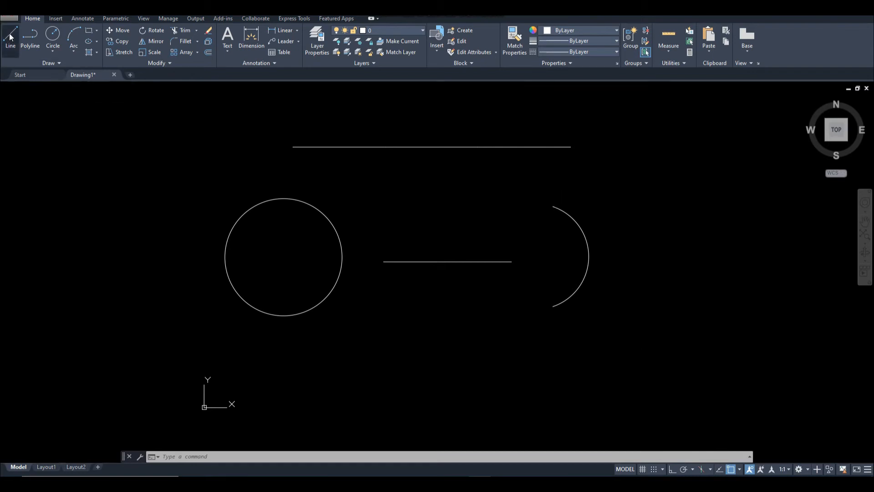
left_click(386, 146)
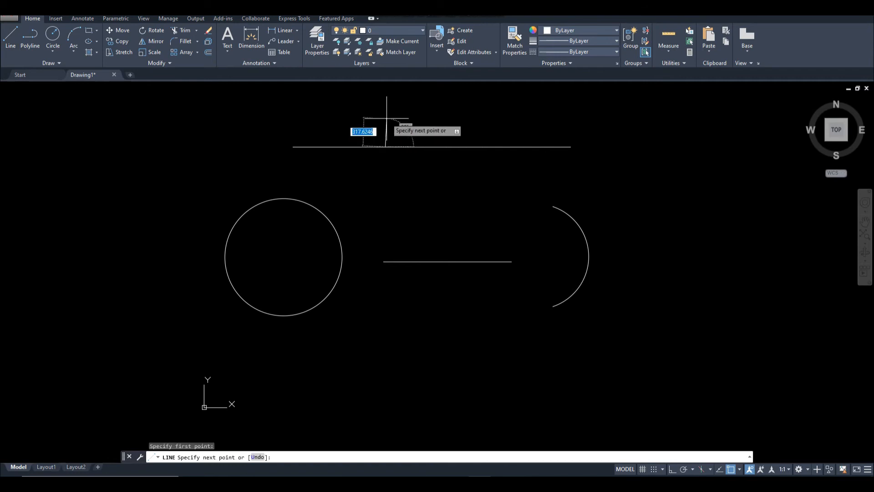
key("F8")
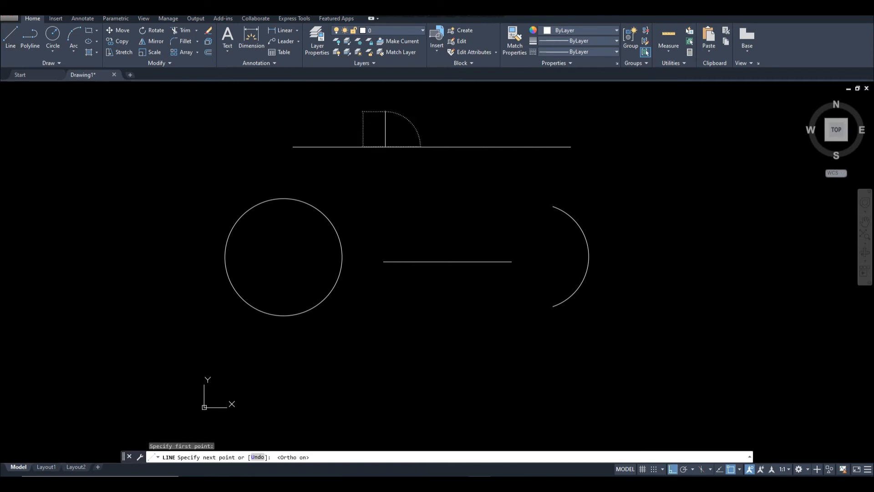
left_click(387, 113)
key("Return")
Draw a vertical line about 420 units long upward from the second division point of the long line.
key("Return")
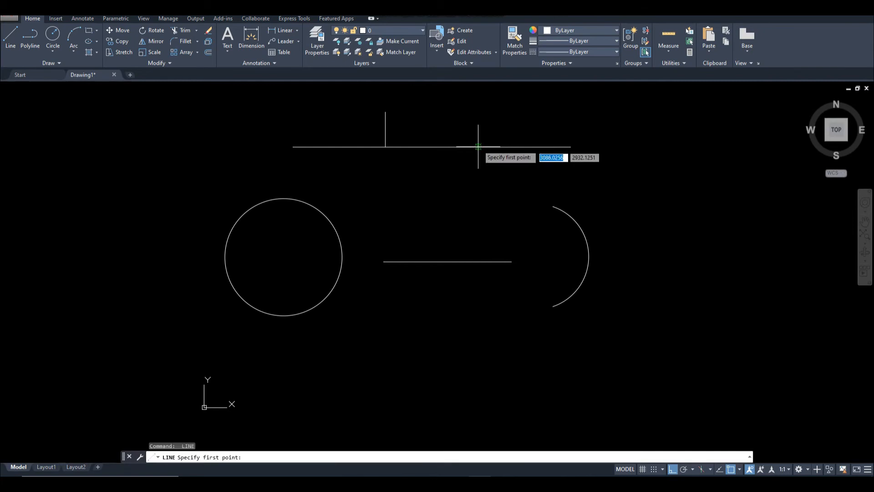
left_click(479, 147)
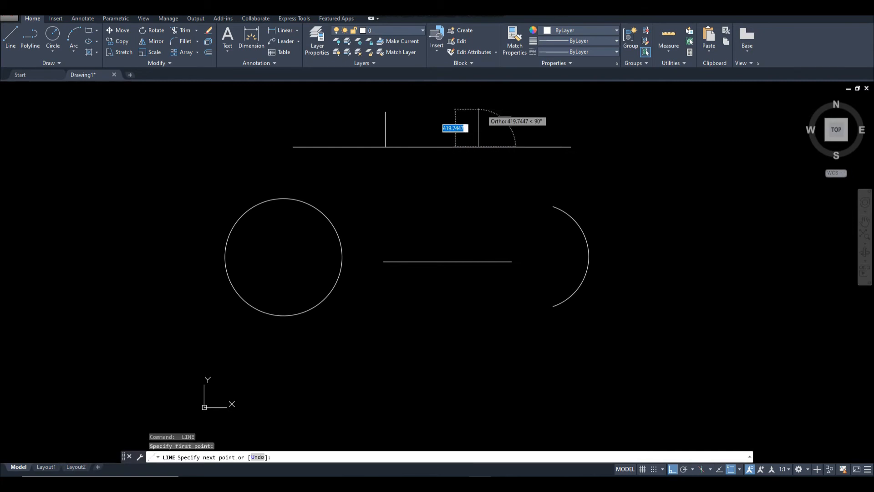
left_click(478, 110)
key("Return")
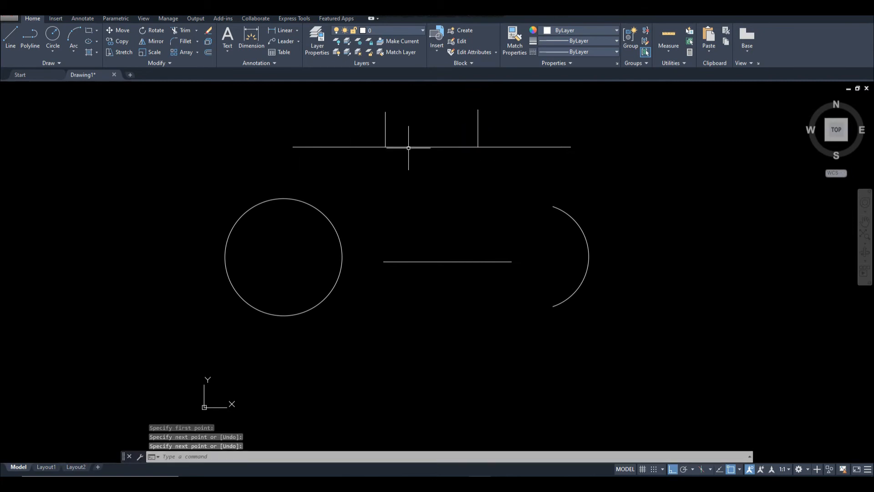
Divide the circle into 5 equal segments and select its division points to check them.
left_click(57, 62)
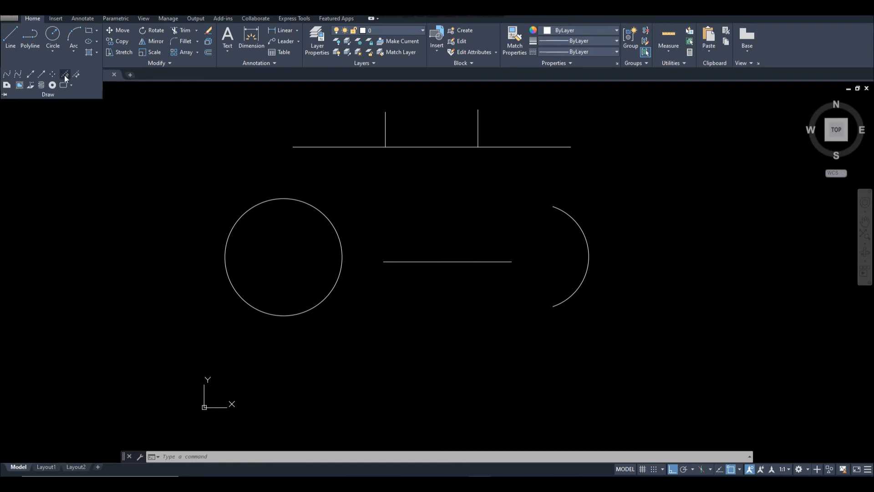
left_click(65, 74)
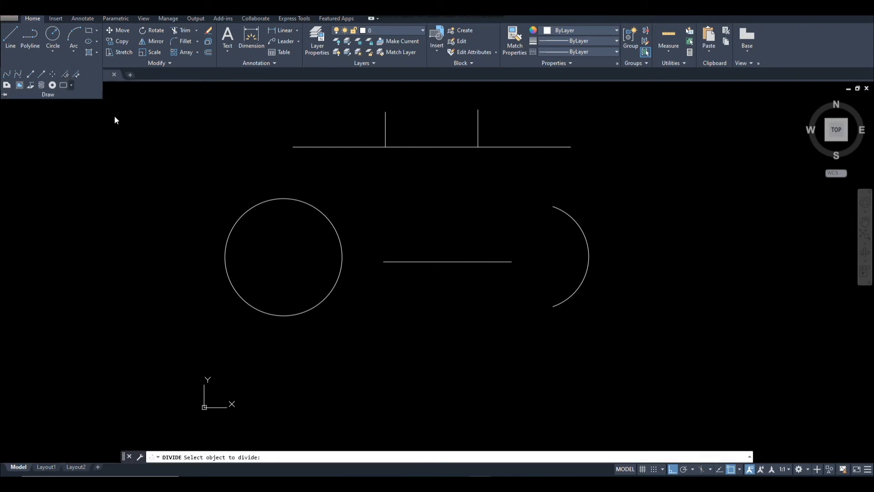
left_click(254, 207)
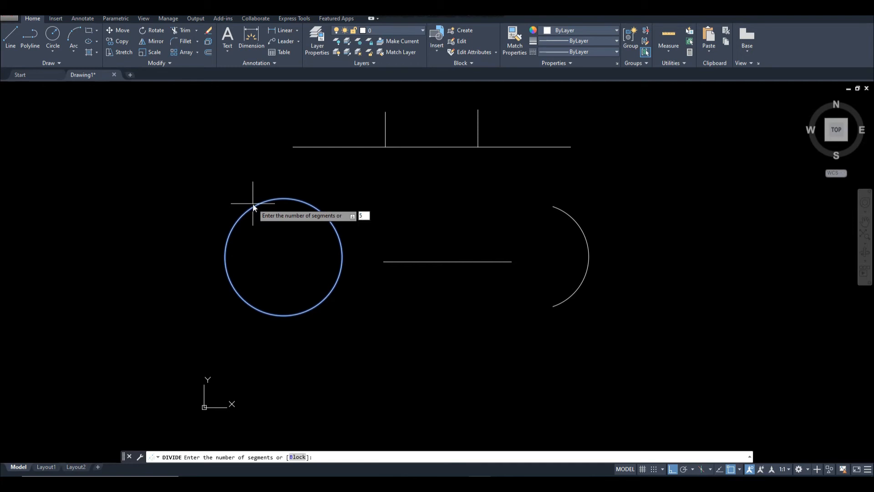
key("Return")
left_click(211, 172)
left_click(313, 250)
left_click(319, 191)
left_click(351, 317)
left_click(174, 276)
left_click(330, 354)
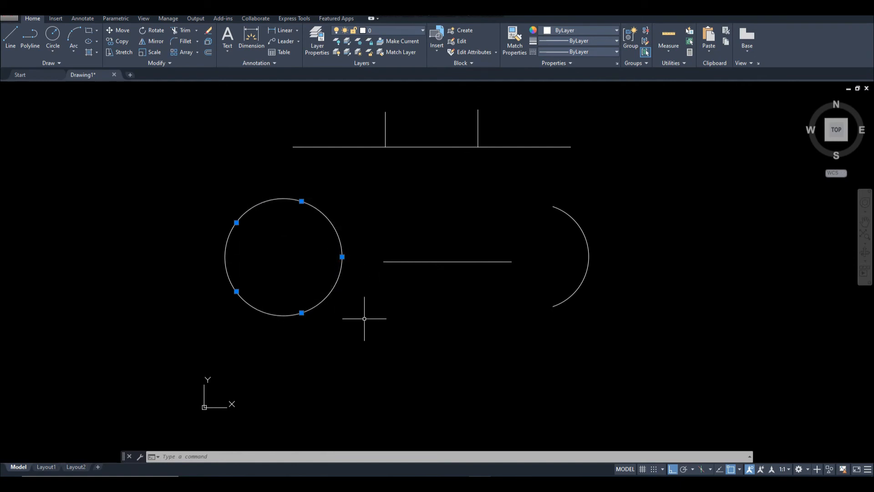
Divide the short line between the circle and the arc into 6 equal segments and select its division points to check them.
left_click(53, 64)
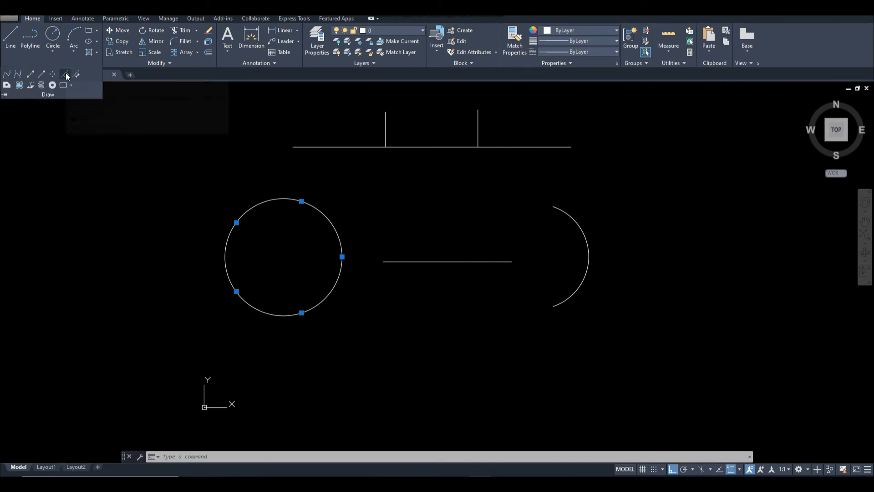
left_click(66, 75)
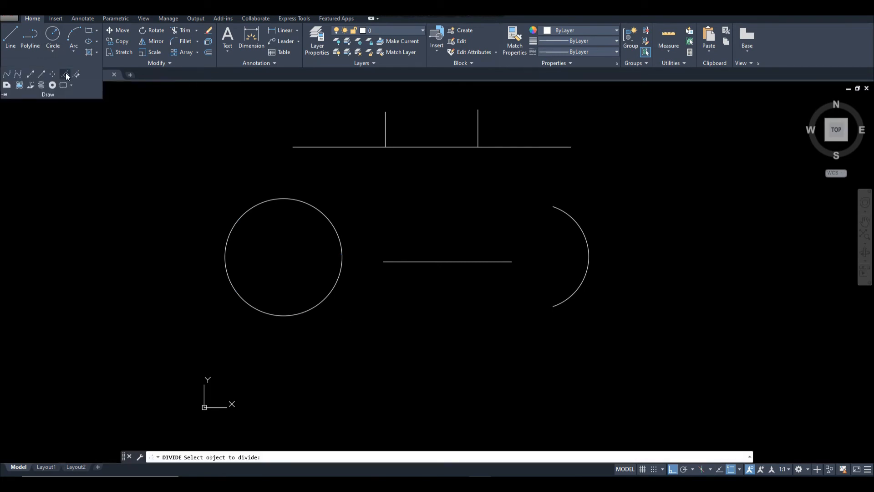
left_click(445, 261)
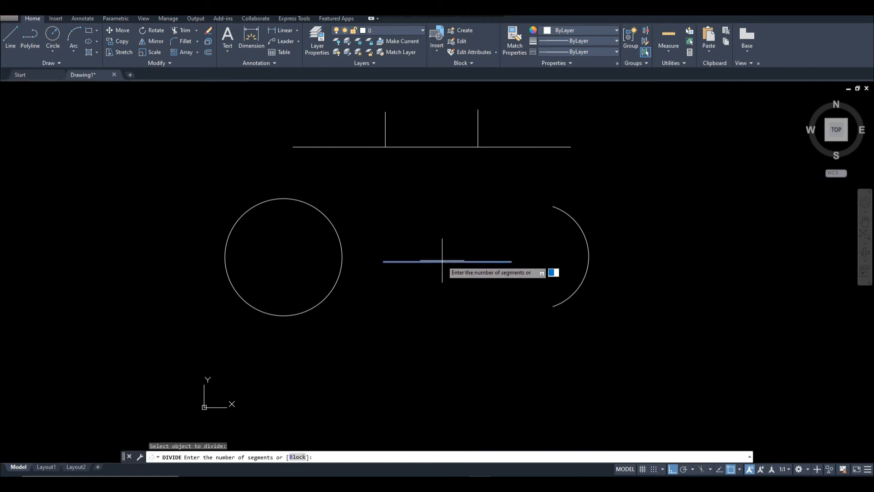
key("Return")
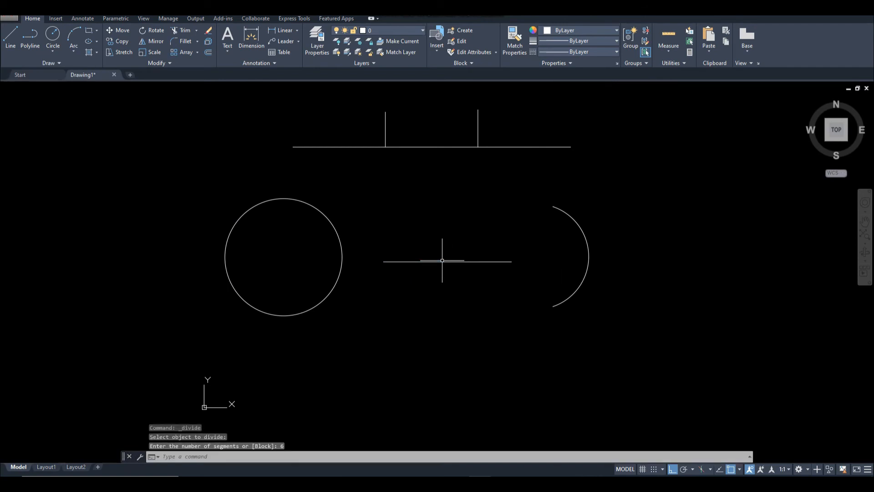
left_click(391, 239)
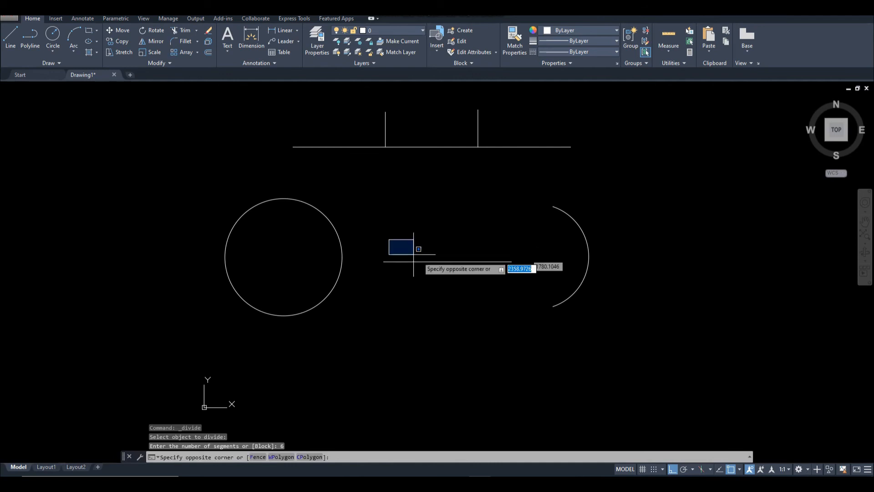
left_click(506, 287)
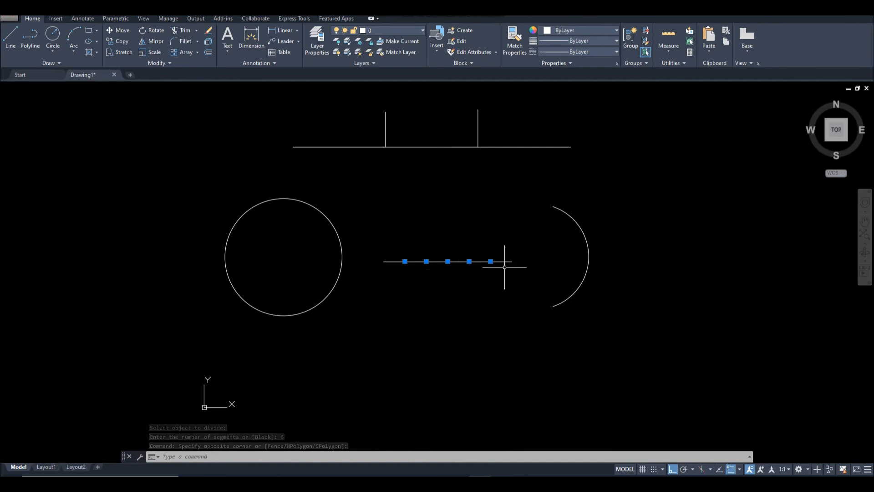
key("Escape")
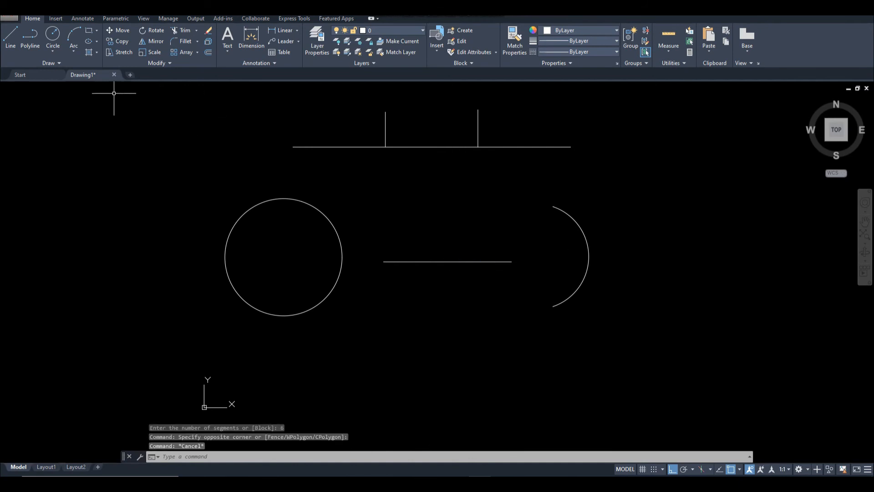
Divide the arc into 10 equal segments.
left_click(60, 63)
left_click(65, 76)
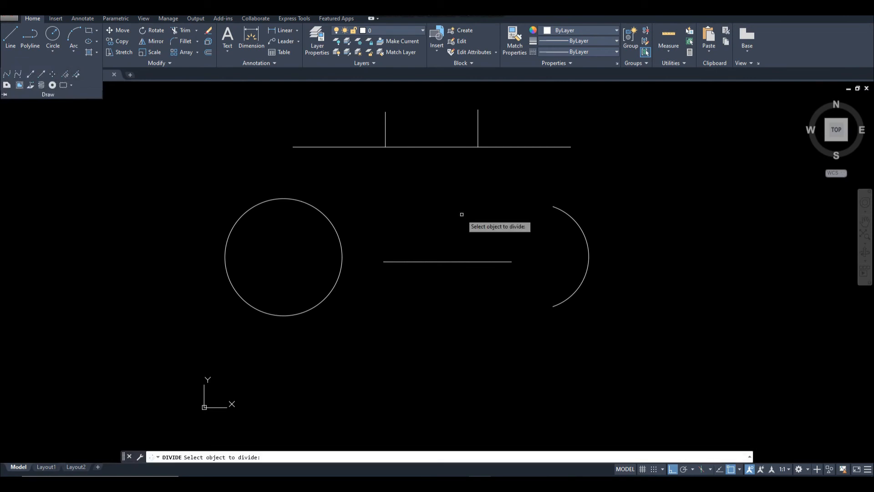
left_click(576, 225)
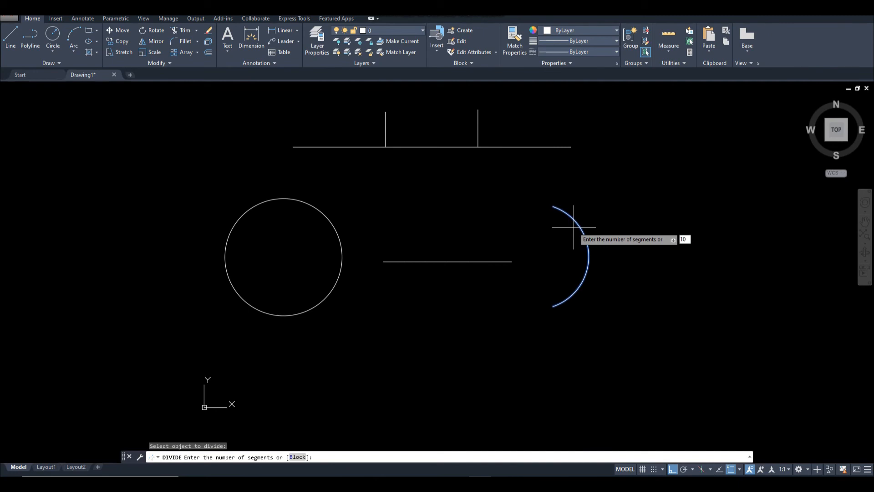
key("Return")
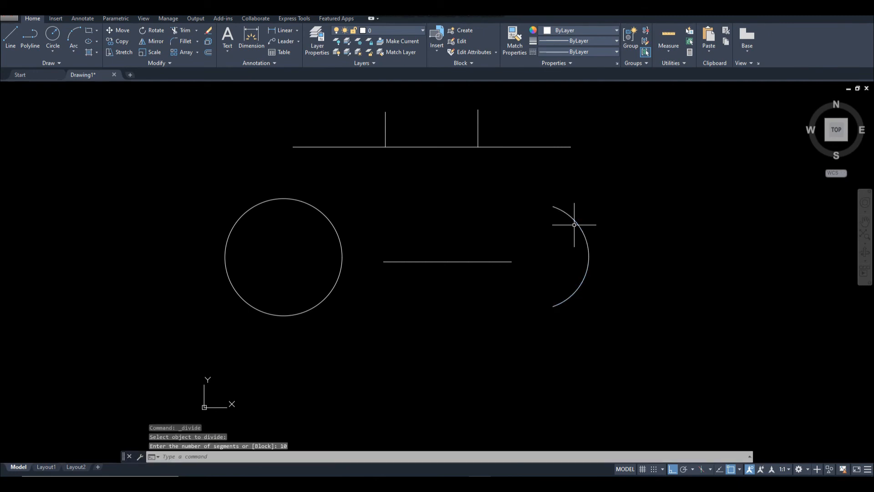
Erase the arc's division points and the two vertical lines standing on the long upper line.
left_click(559, 197)
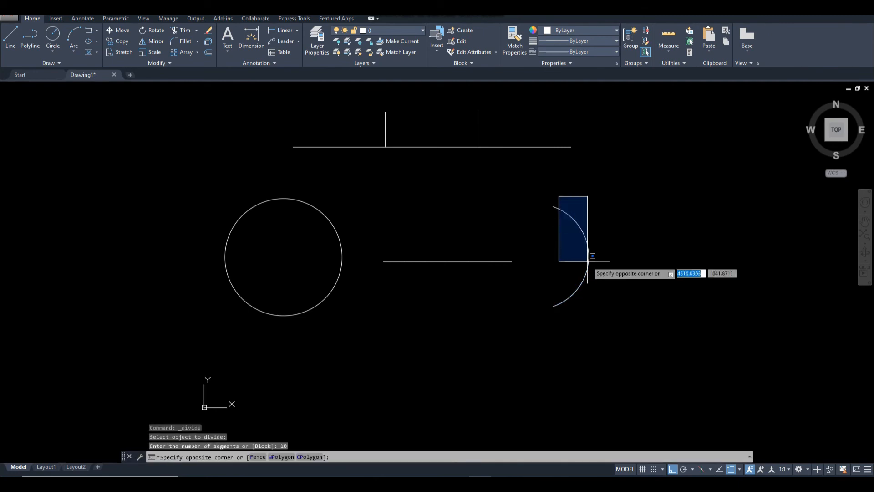
left_click(618, 311)
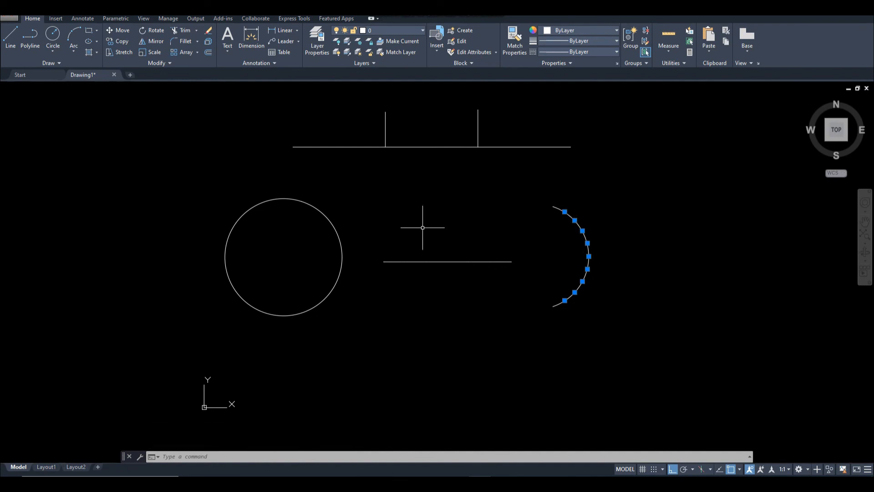
type("ERASE")
key("Return")
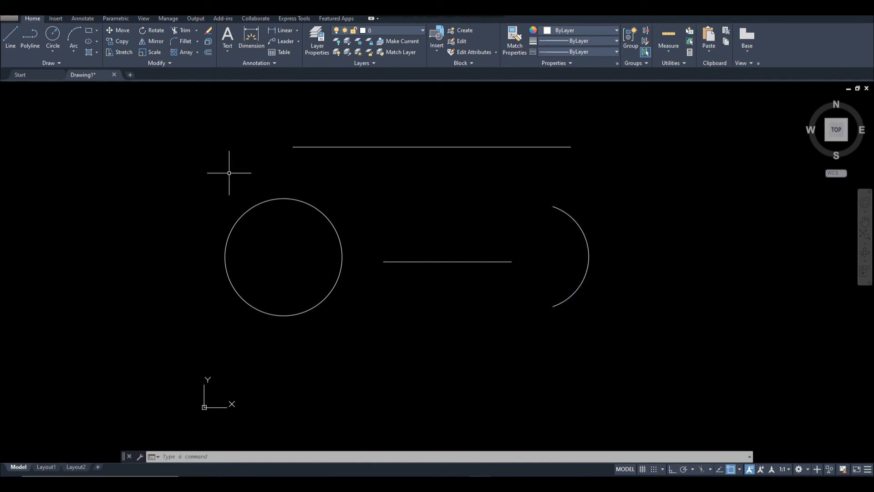